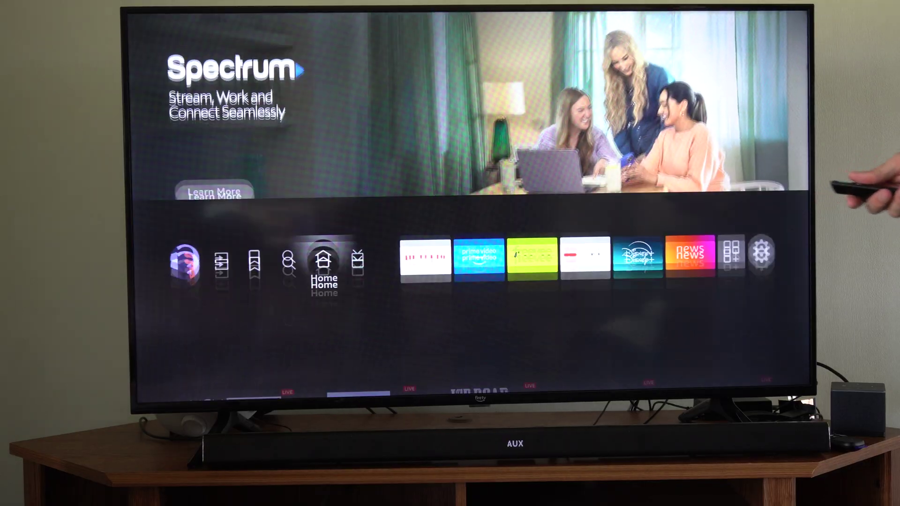
# Pair the [Samsung] Soundbar under Other Bluetooth Devices, stop the search, and return to Settings
pyautogui.press('Right')
pyautogui.press('Right')
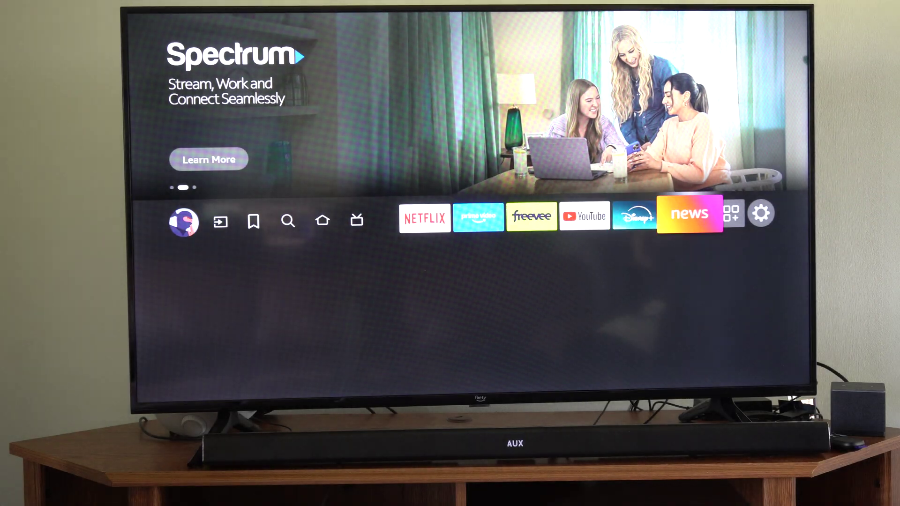
pyautogui.press('Down')
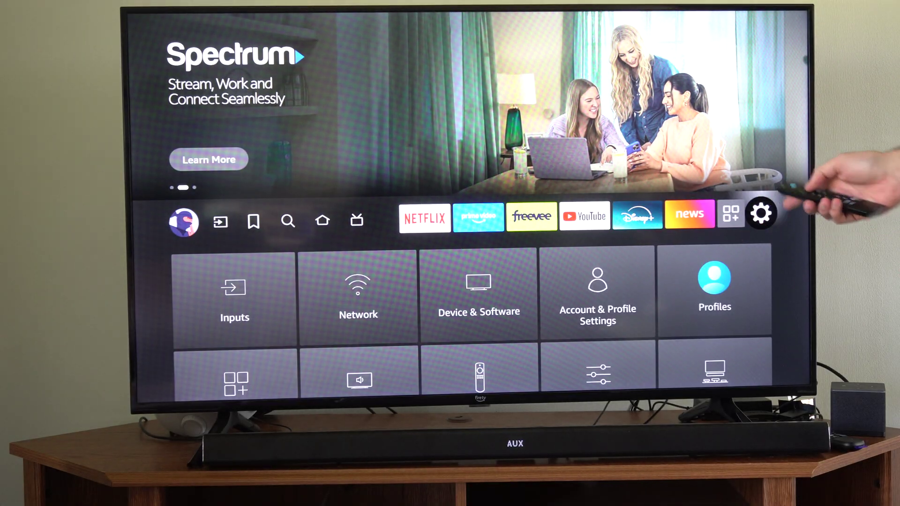
pyautogui.press('Down')
pyautogui.press('Down')
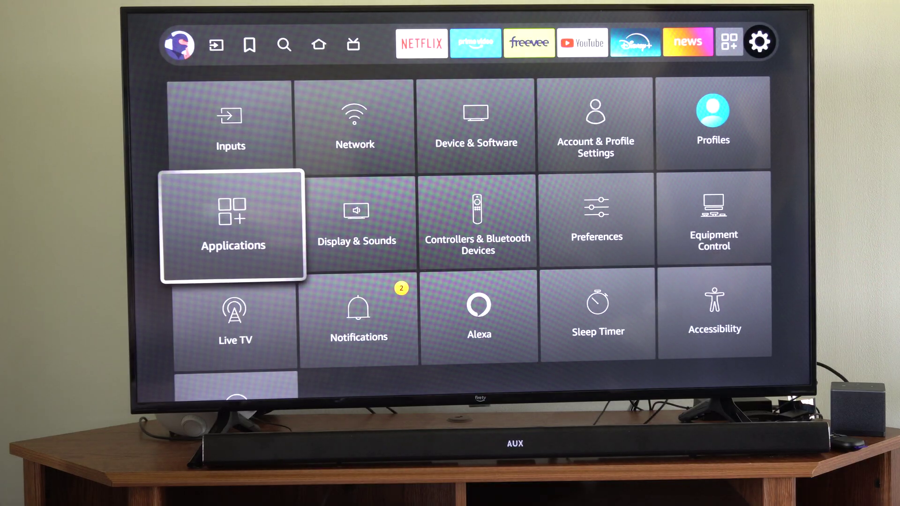
pyautogui.press('Right')
pyautogui.press('Right')
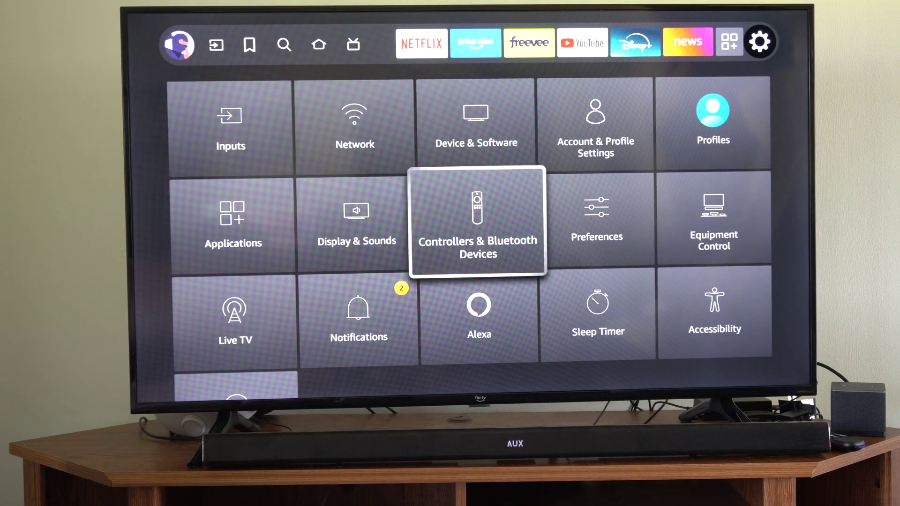
pyautogui.press('Return')
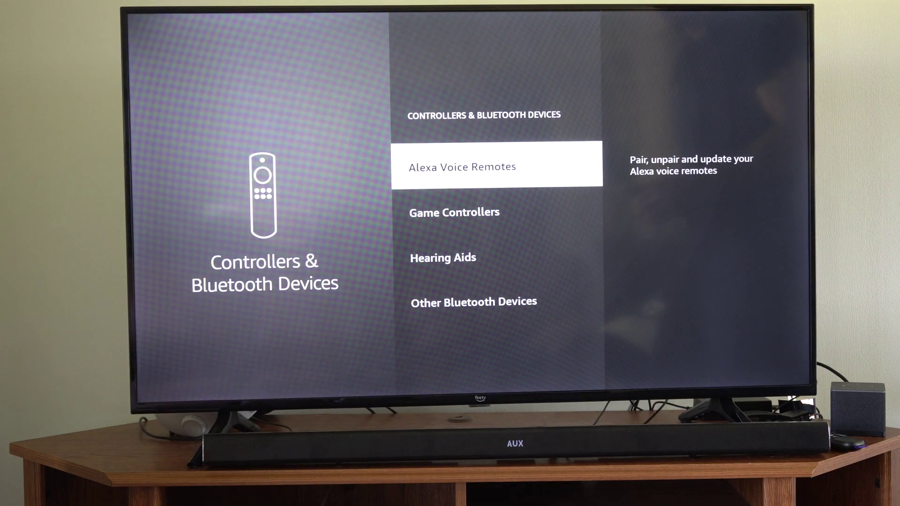
pyautogui.press('Down')
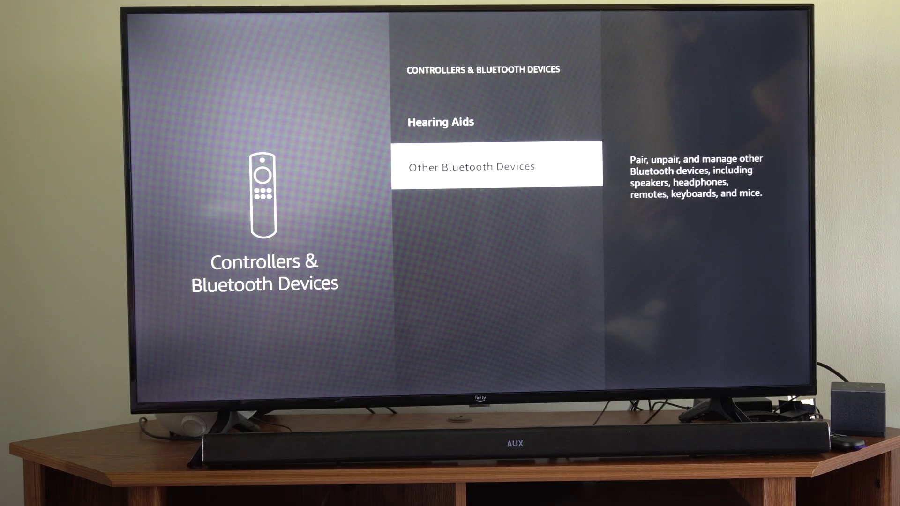
pyautogui.press('Return')
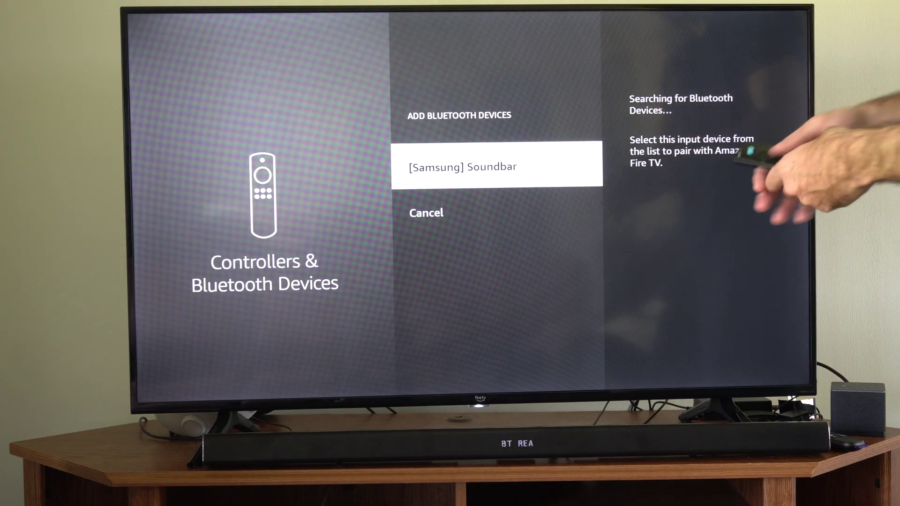
pyautogui.press('Down')
pyautogui.press('Return')
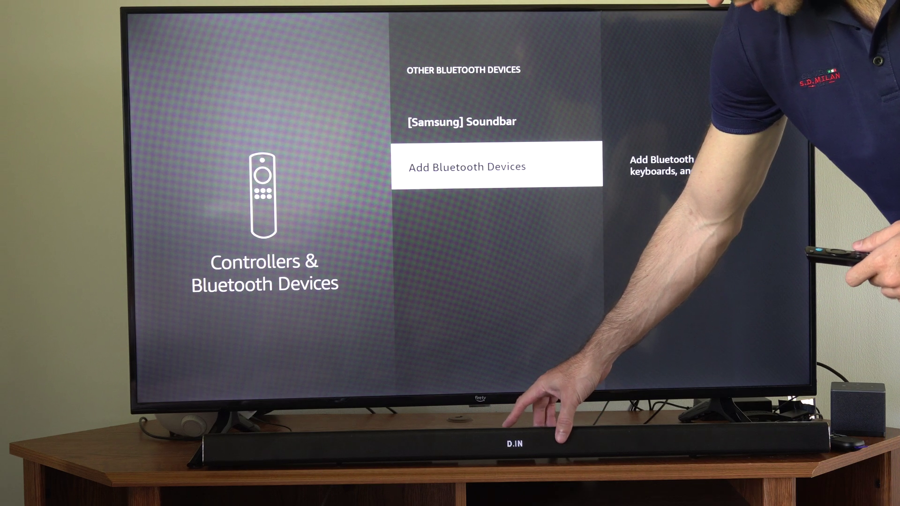
pyautogui.press('Escape')
pyautogui.press('Escape')
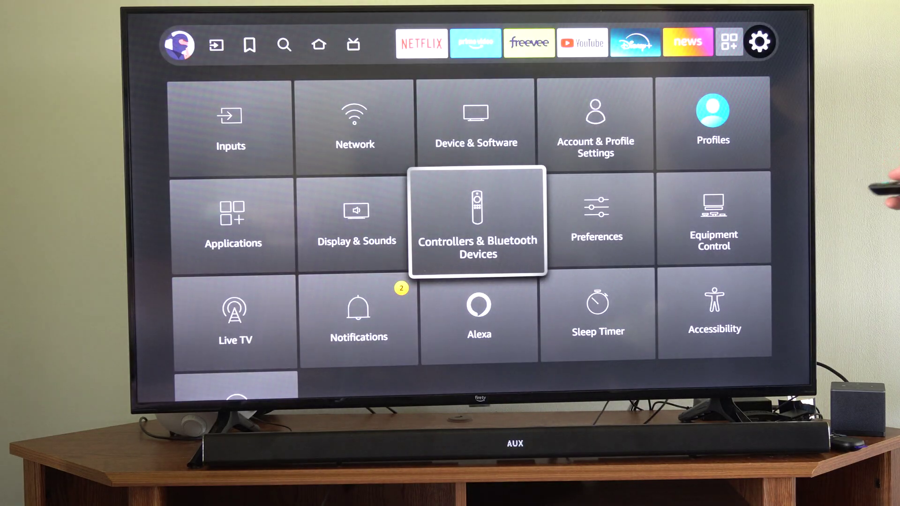
# Start adding a Soundbar under Equipment Control > Add Equipment
pyautogui.press('Right')
pyautogui.press('Right')
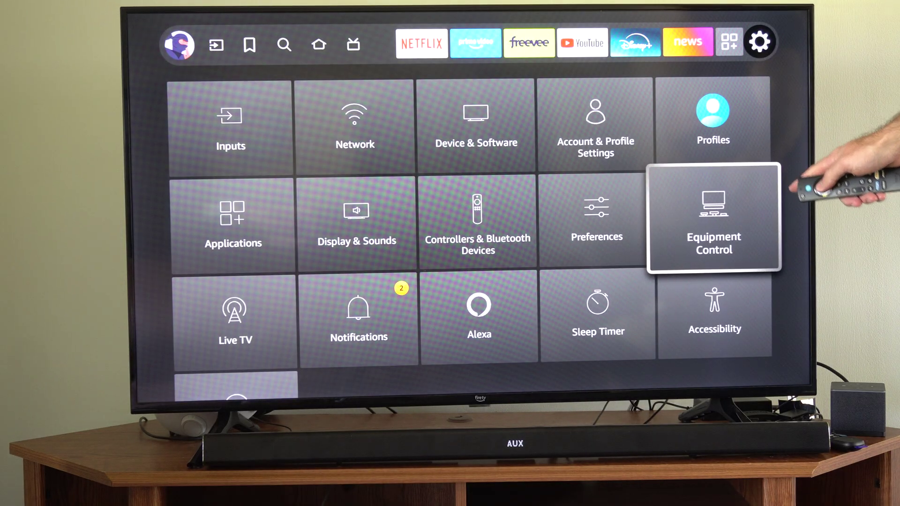
pyautogui.press('Return')
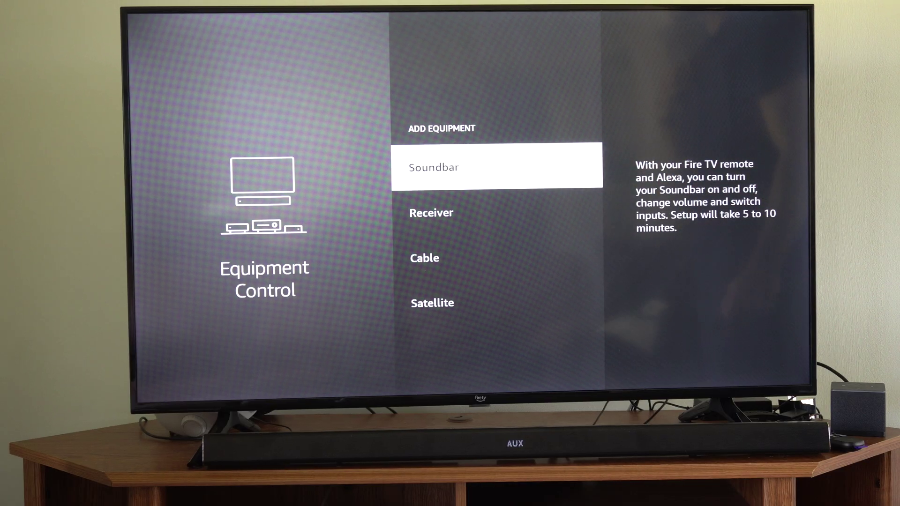
pyautogui.press('Return')
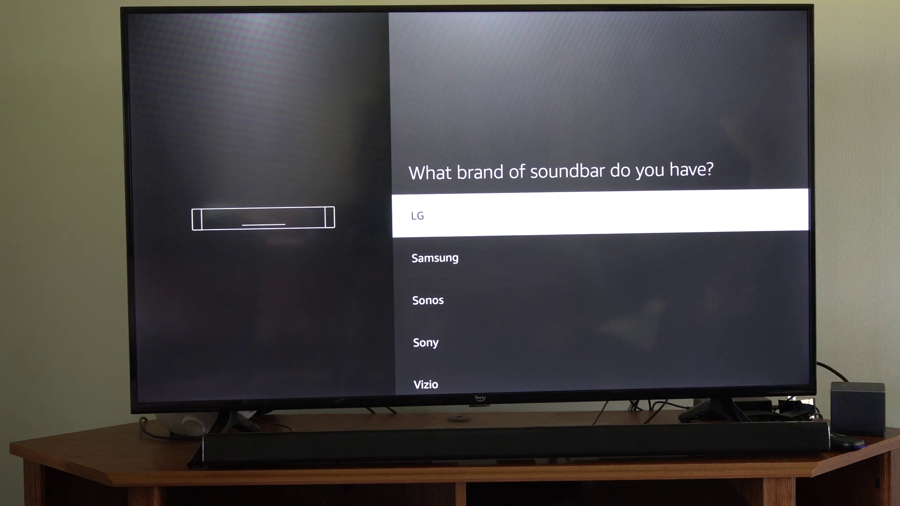
# Choose Samsung as the soundbar brand and retry after the server connection error
pyautogui.press('Return')
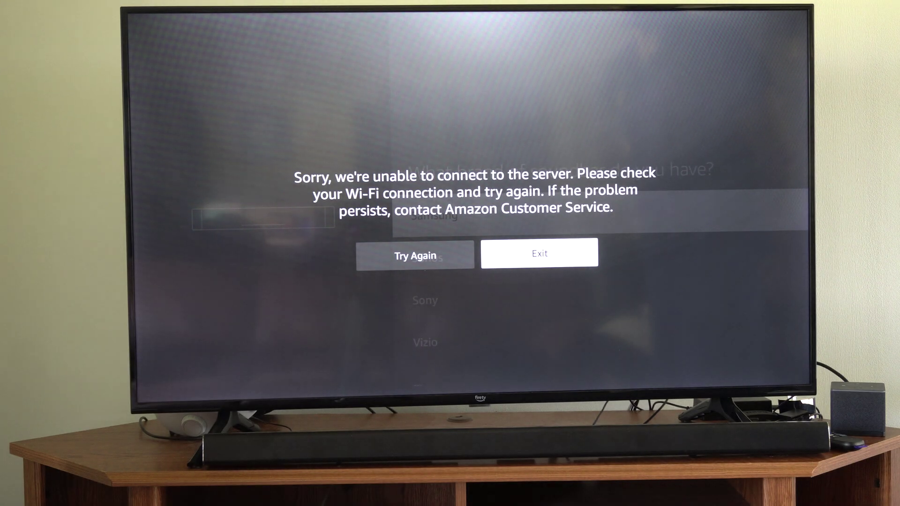
pyautogui.press('Return')
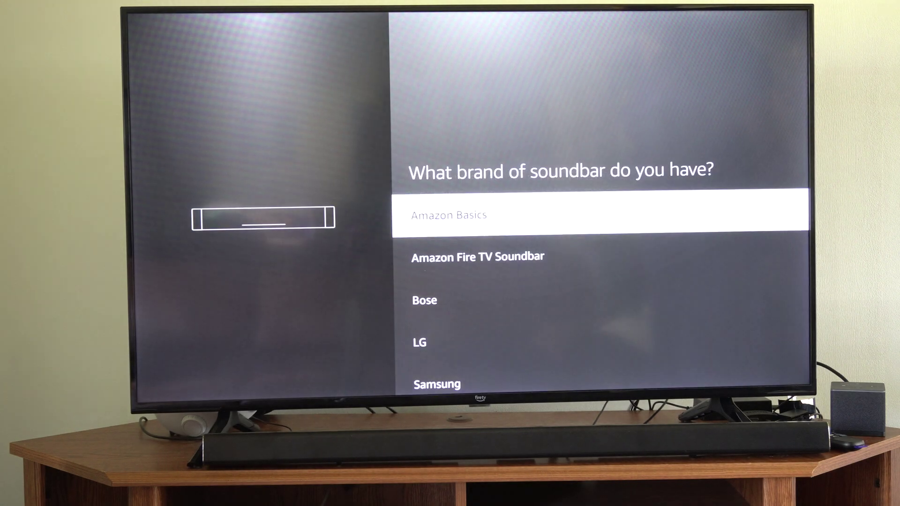